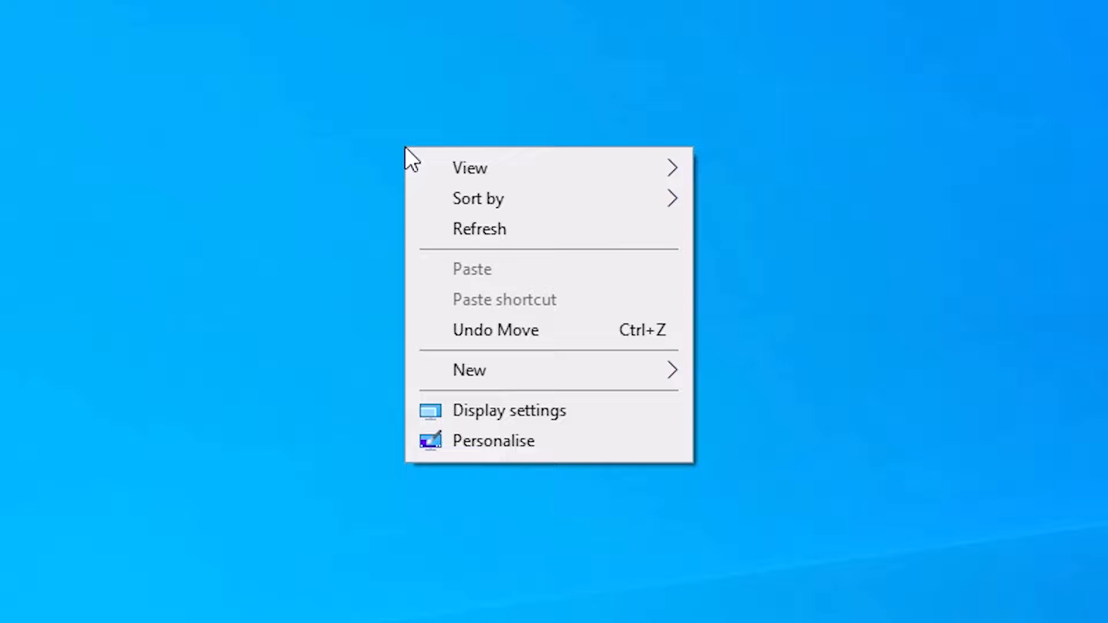
# Set the background type to Solid colour with the red swatch and minimise Settings to show the desktop
pyautogui.click(544, 440)
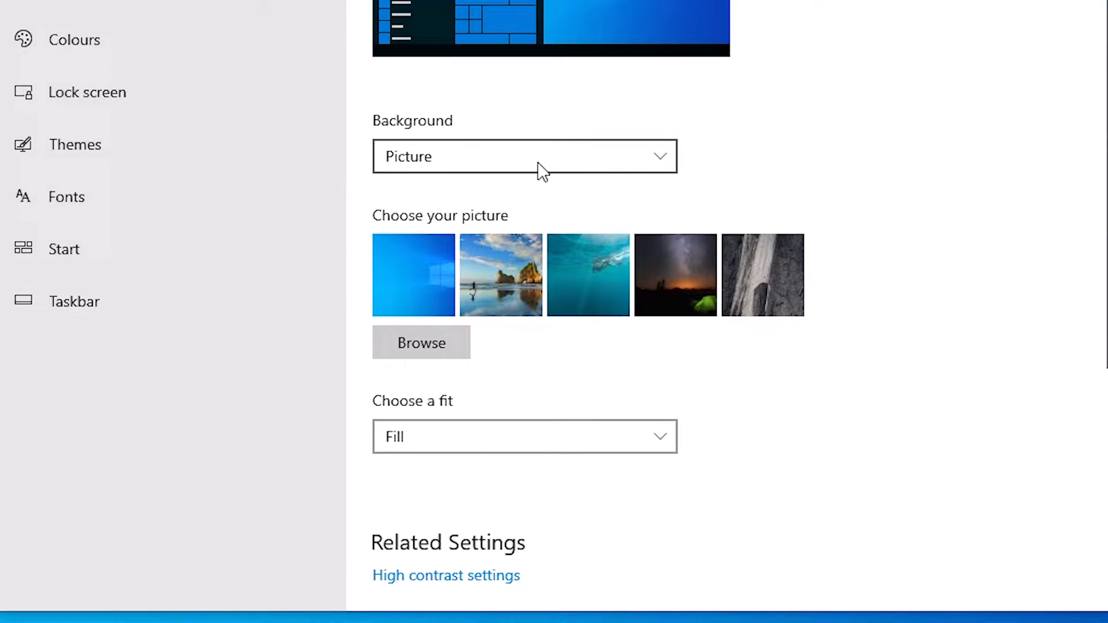
pyautogui.click(537, 165)
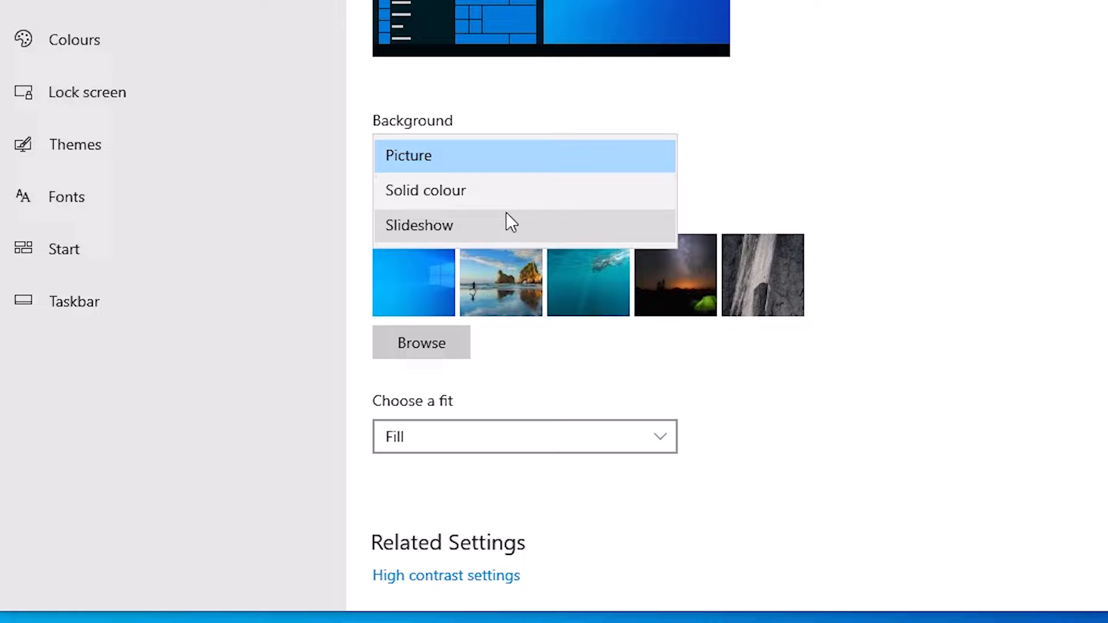
pyautogui.click(471, 195)
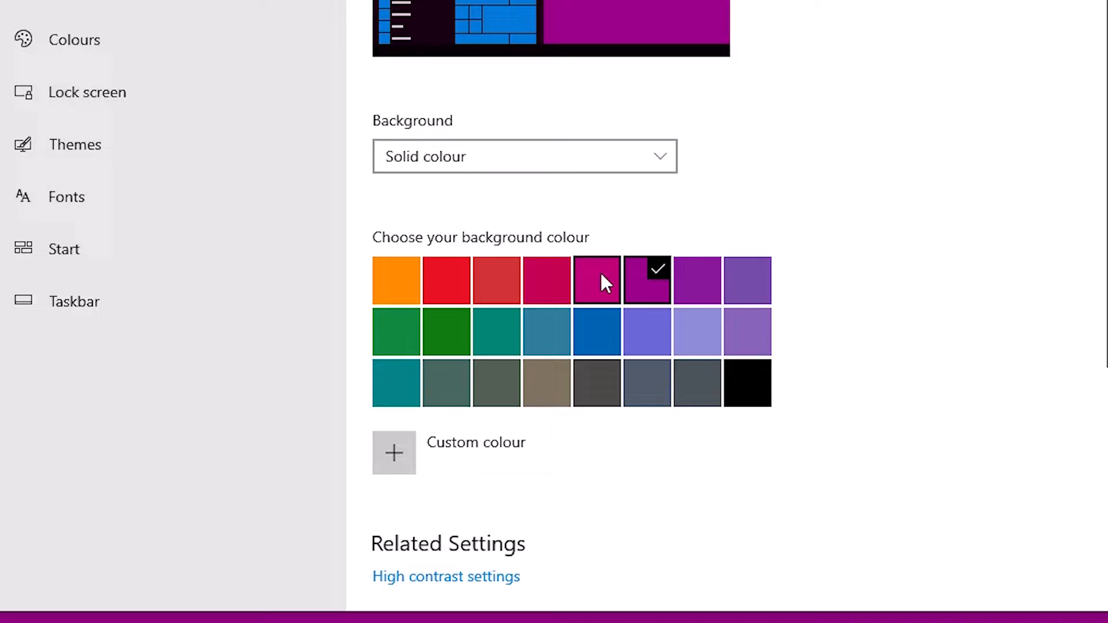
pyautogui.click(601, 273)
pyautogui.click(490, 340)
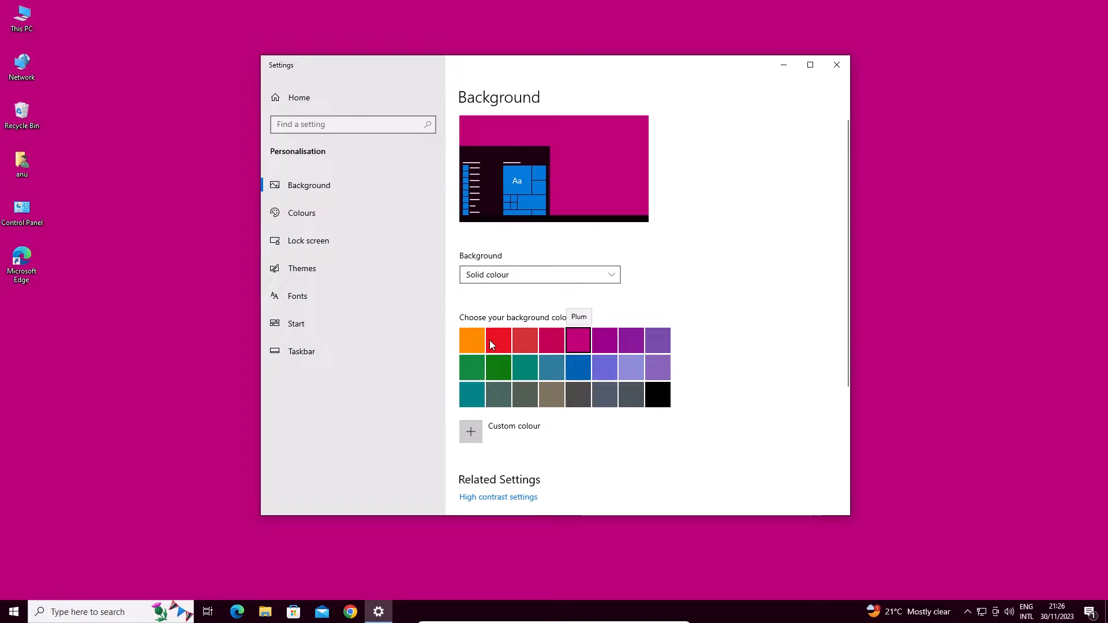
pyautogui.click(784, 64)
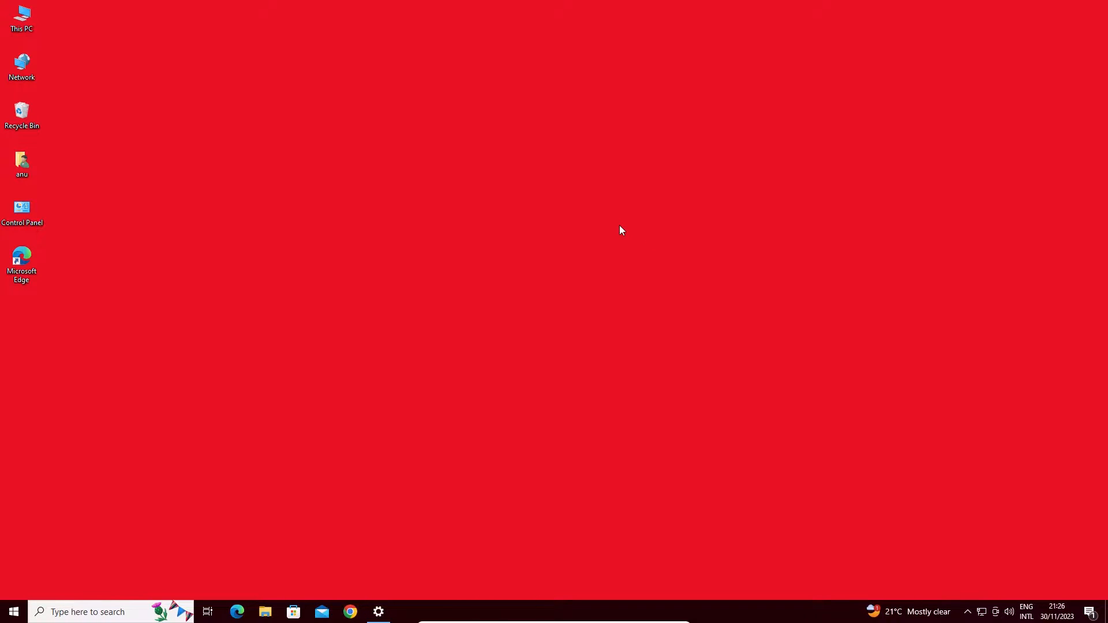
# Restore Settings, set the background type to Picture and choose the beach-with-rock-arches thumbnail
pyautogui.click(378, 612)
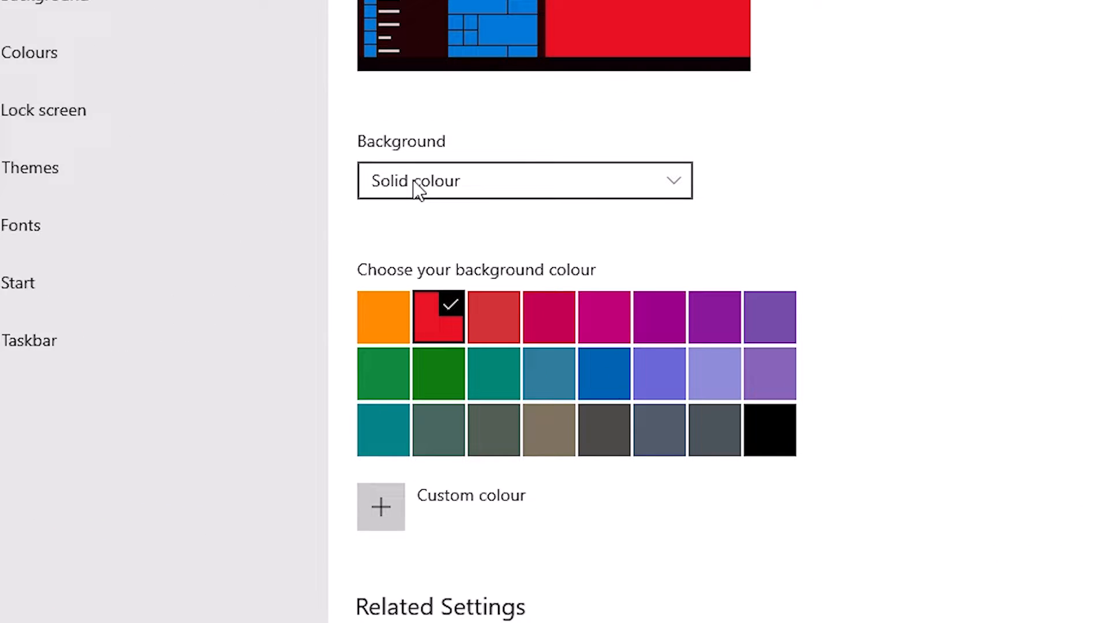
pyautogui.click(417, 187)
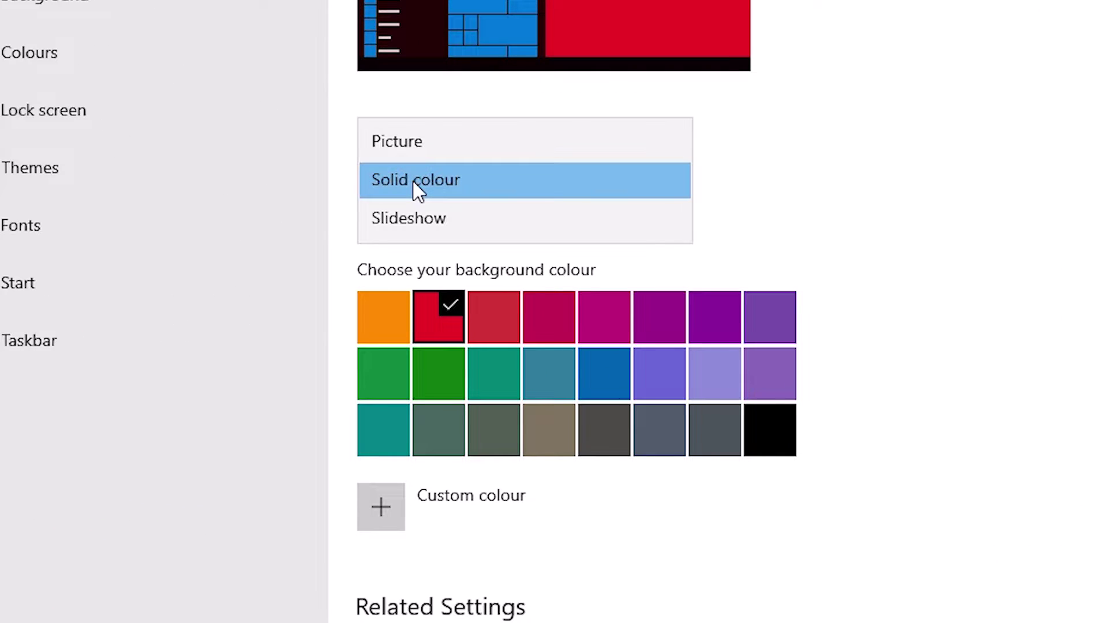
pyautogui.click(459, 136)
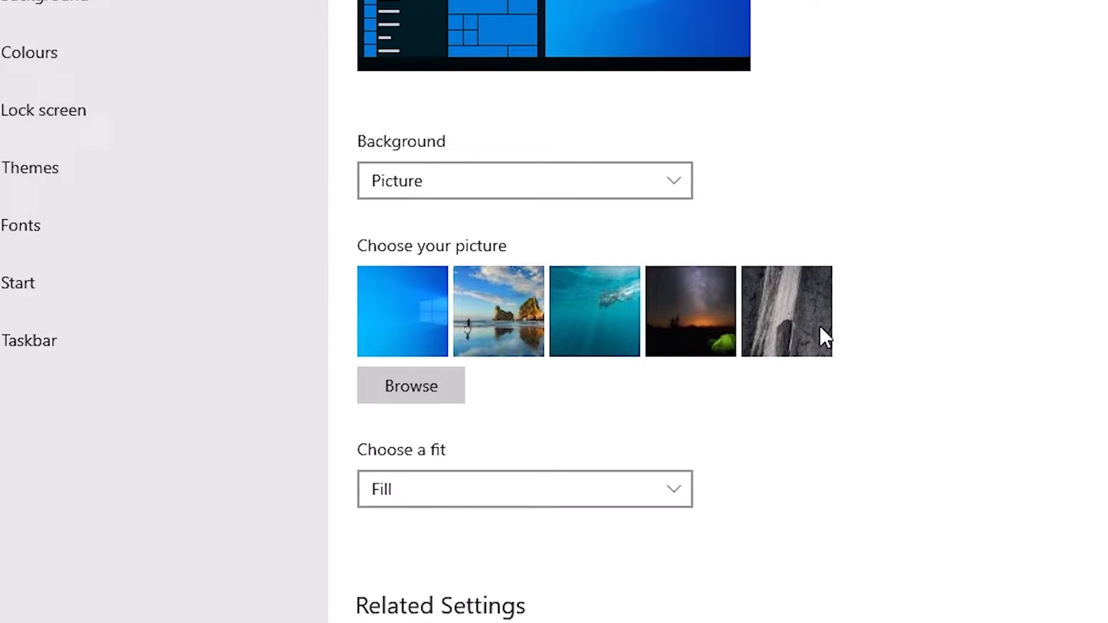
pyautogui.click(506, 318)
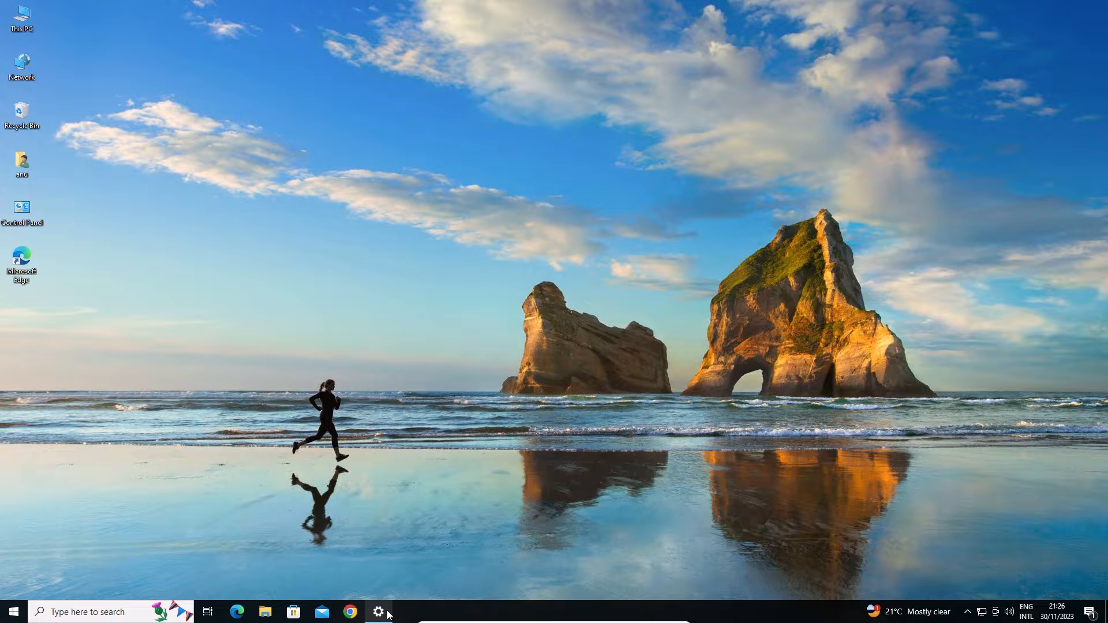
# Browse to pexels-artem-podrez-7048693.jpg in Pictures as the wallpaper, then minimise to view it
pyautogui.click(379, 612)
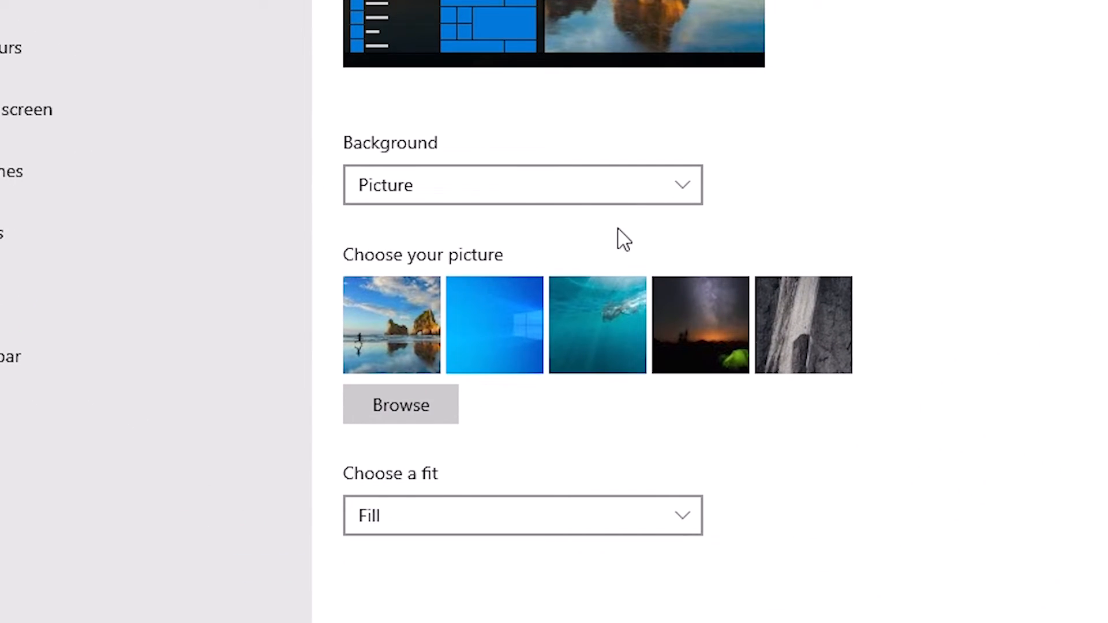
pyautogui.click(401, 404)
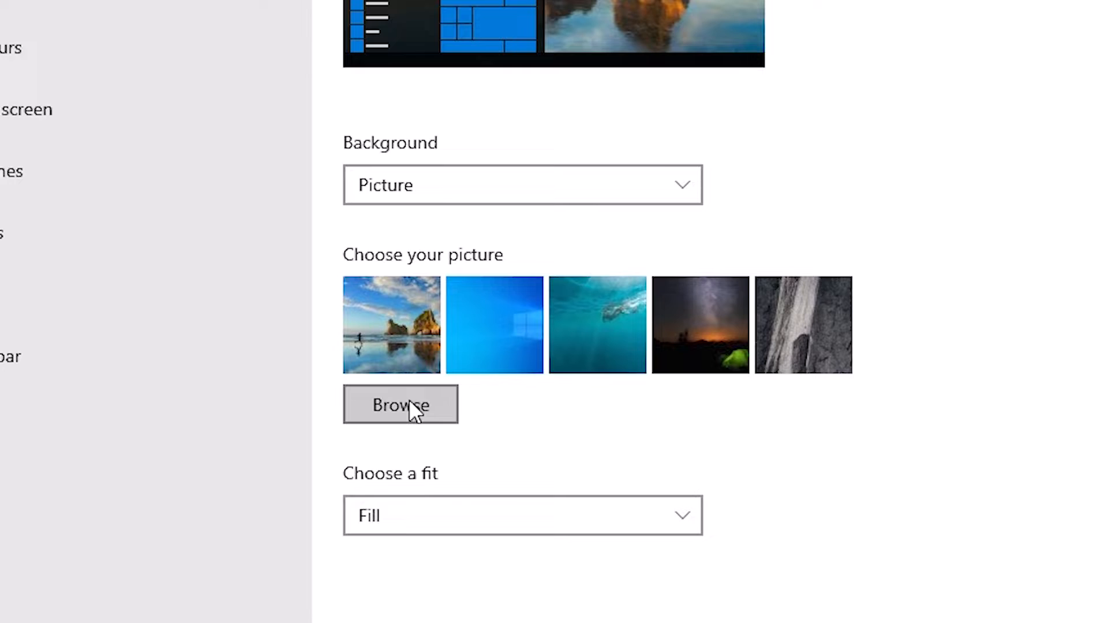
pyautogui.click(416, 407)
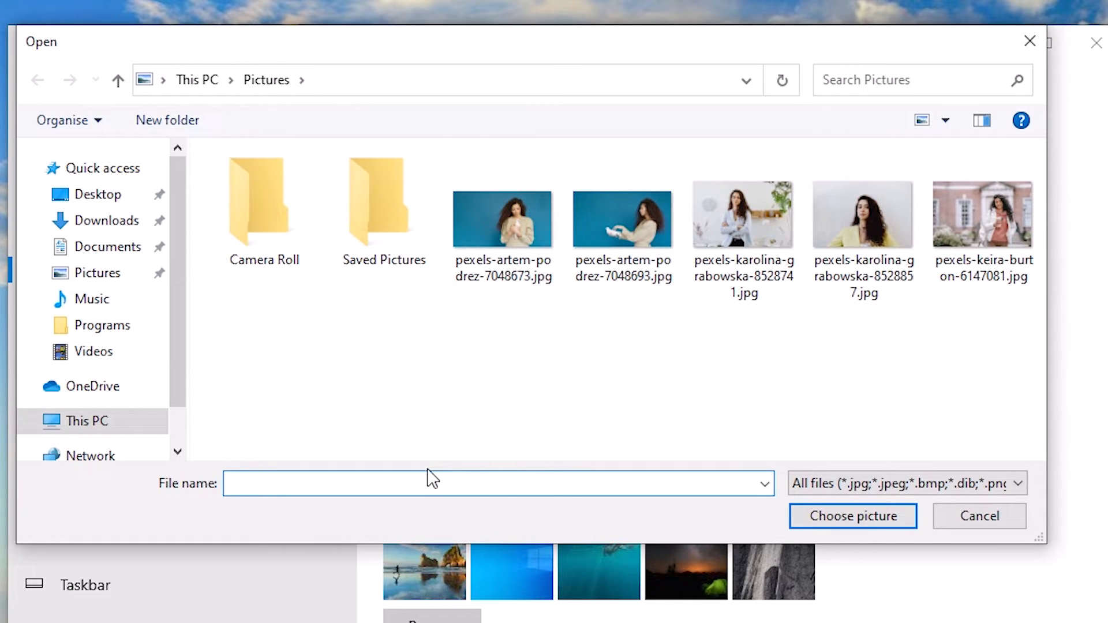
pyautogui.click(652, 239)
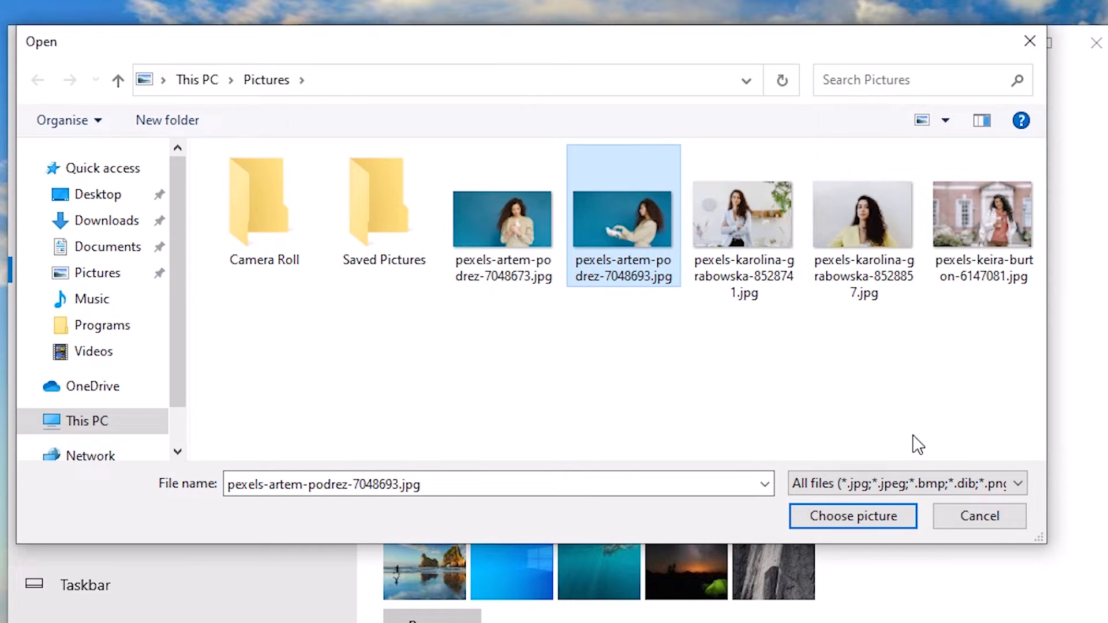
pyautogui.click(885, 521)
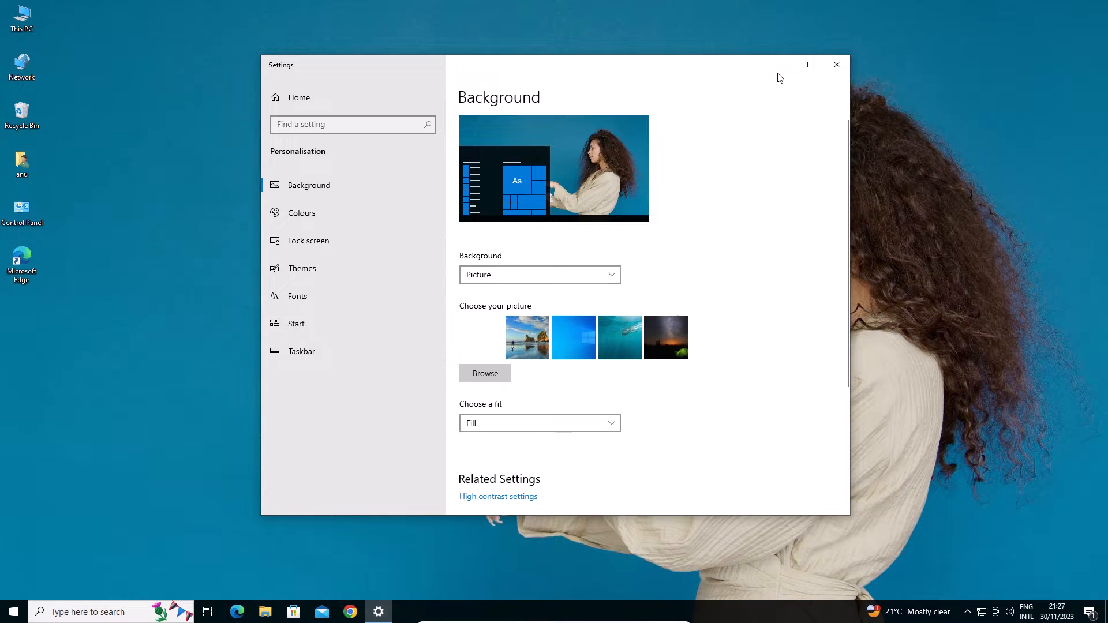
pyautogui.click(782, 64)
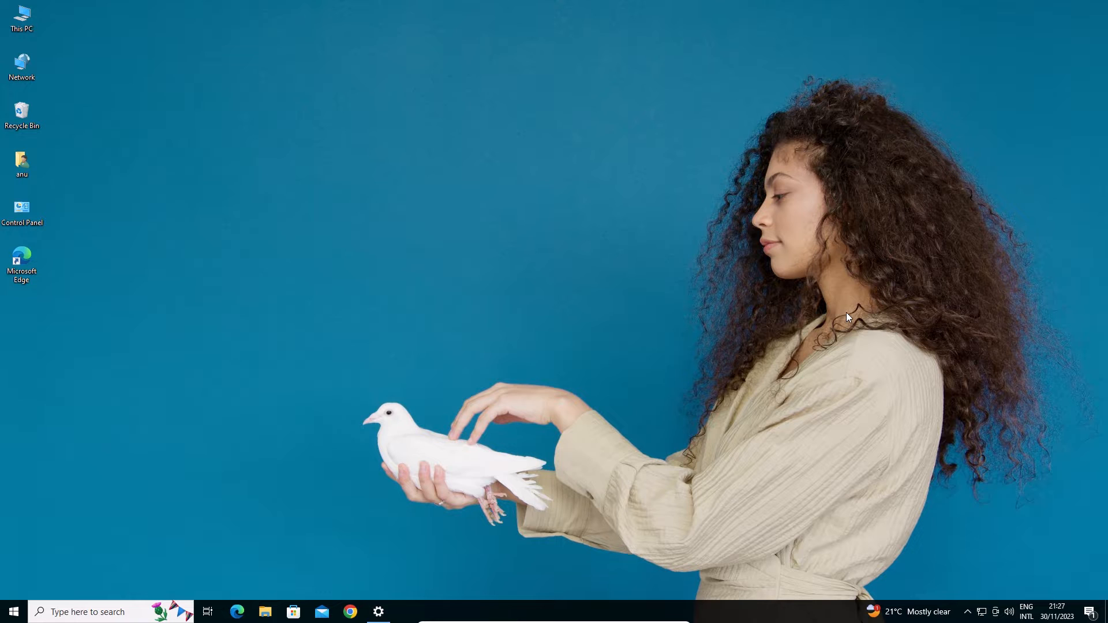
# Set the background type to Slideshow and choose the Pictures folder as its album
pyautogui.click(379, 613)
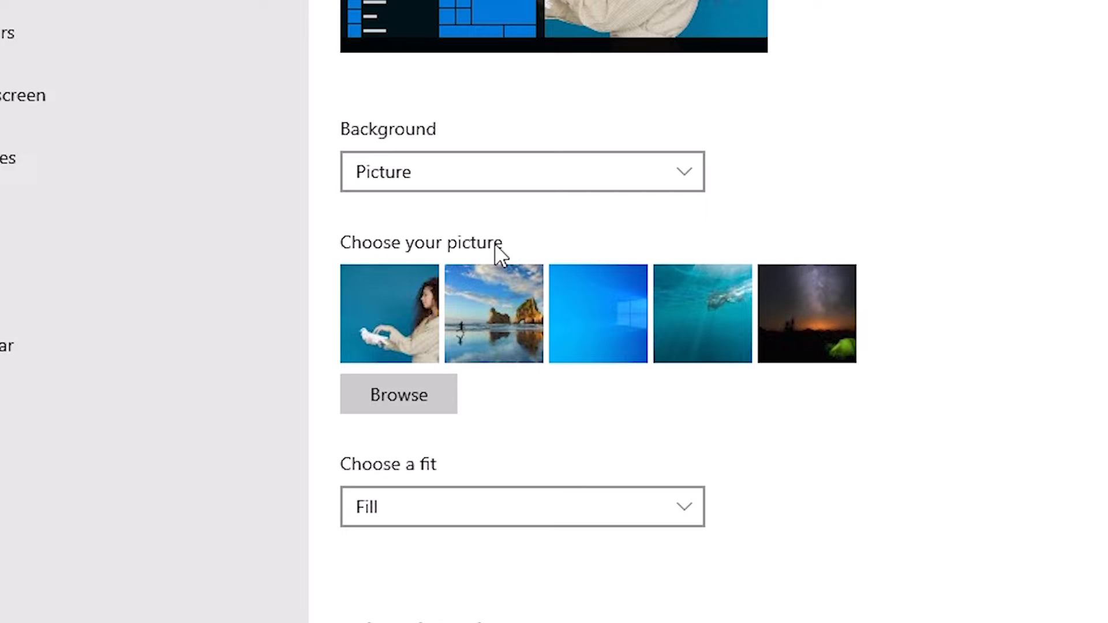
pyautogui.click(489, 170)
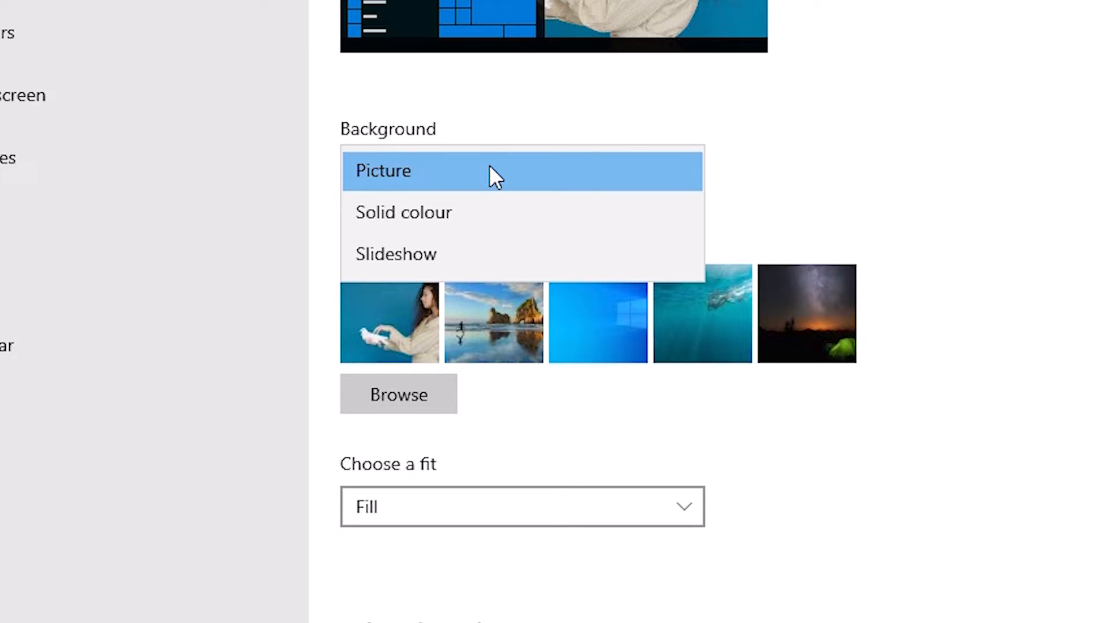
pyautogui.click(423, 251)
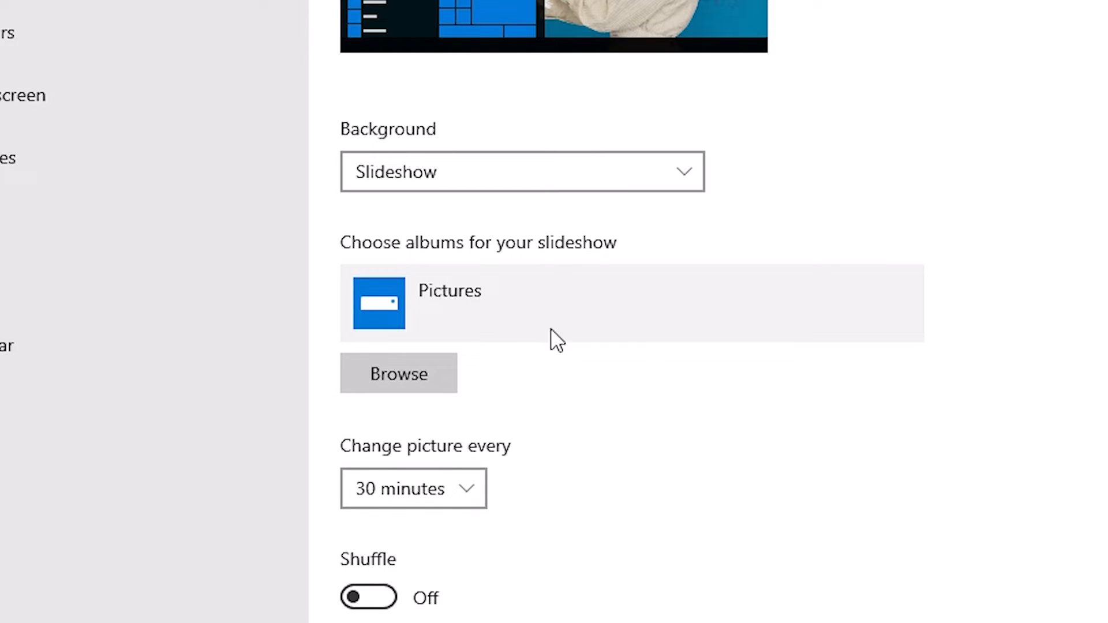
pyautogui.click(444, 388)
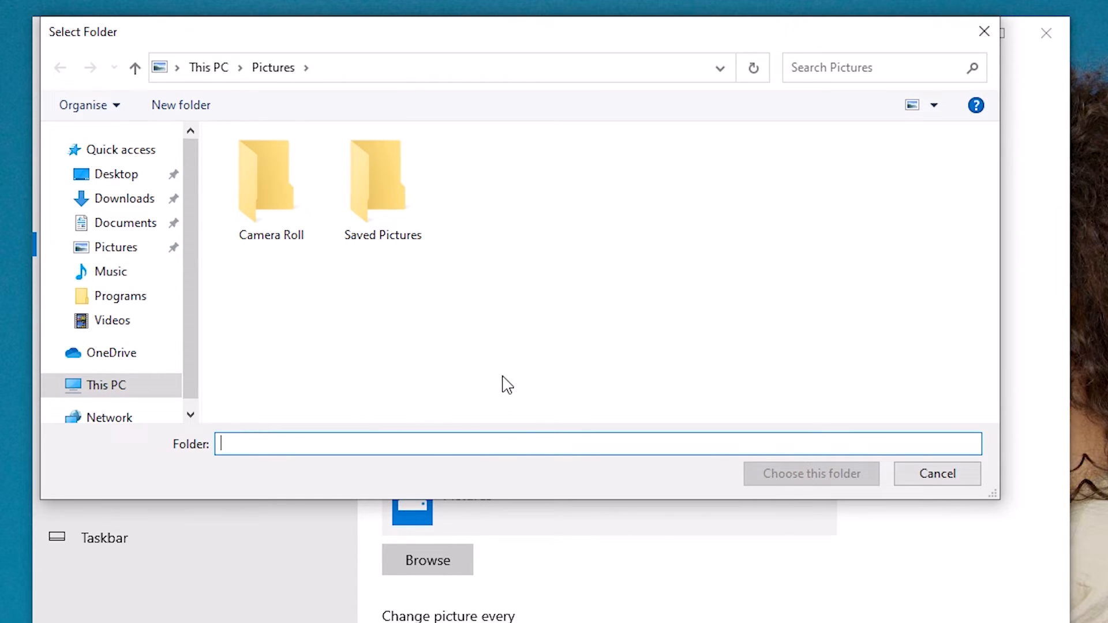
pyautogui.click(272, 68)
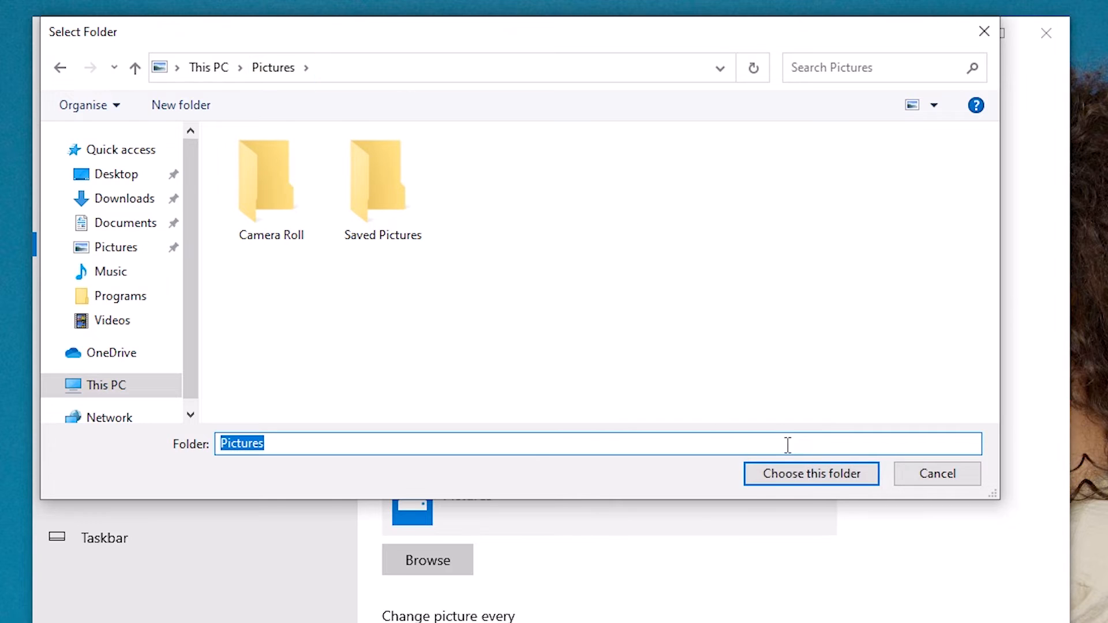
pyautogui.click(844, 473)
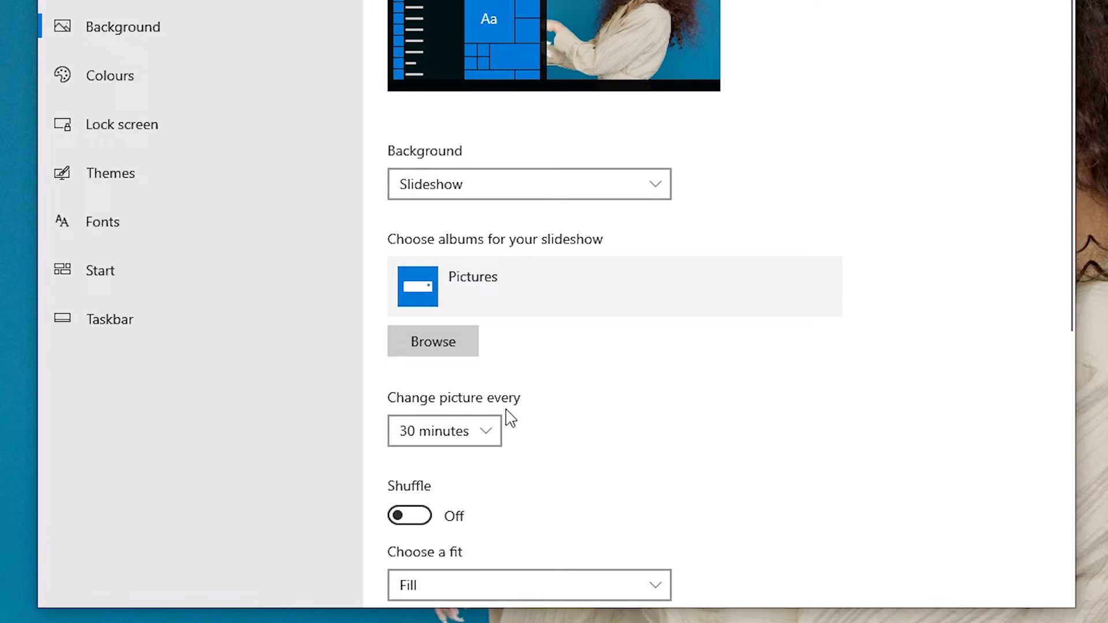
# Set Change picture every to 1 minute and minimise Settings to watch the slideshow
pyautogui.click(485, 432)
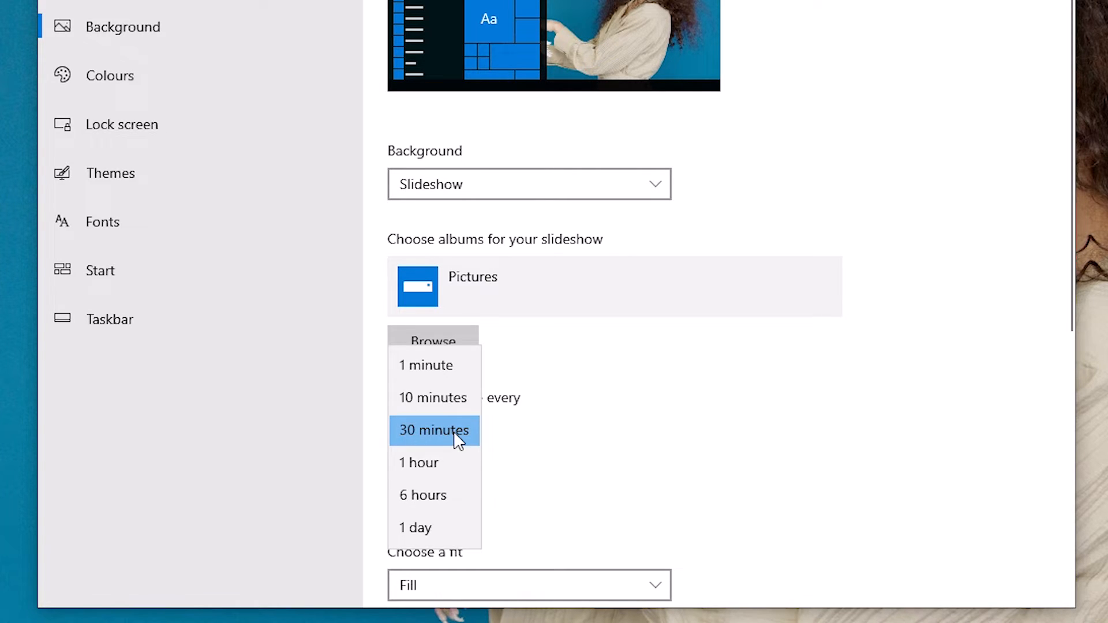
pyautogui.click(459, 374)
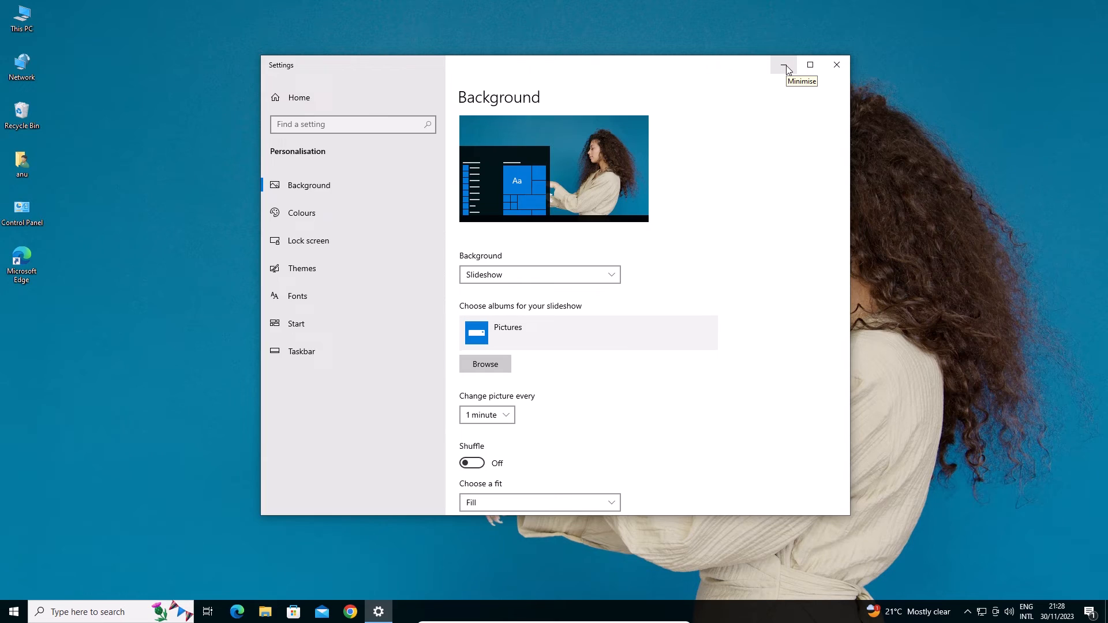
pyautogui.click(787, 68)
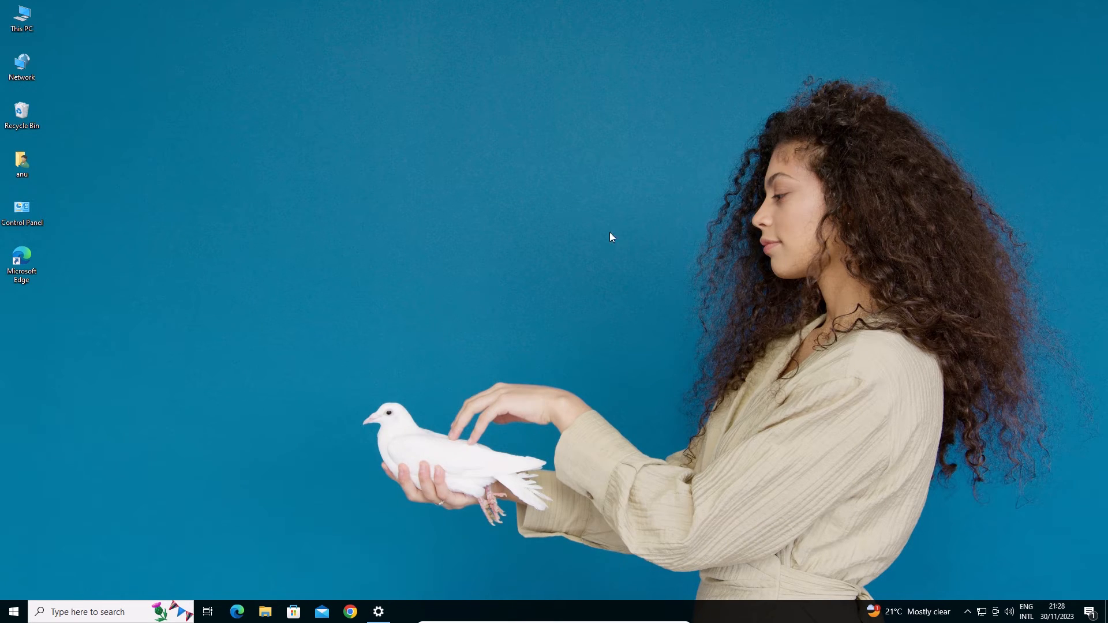